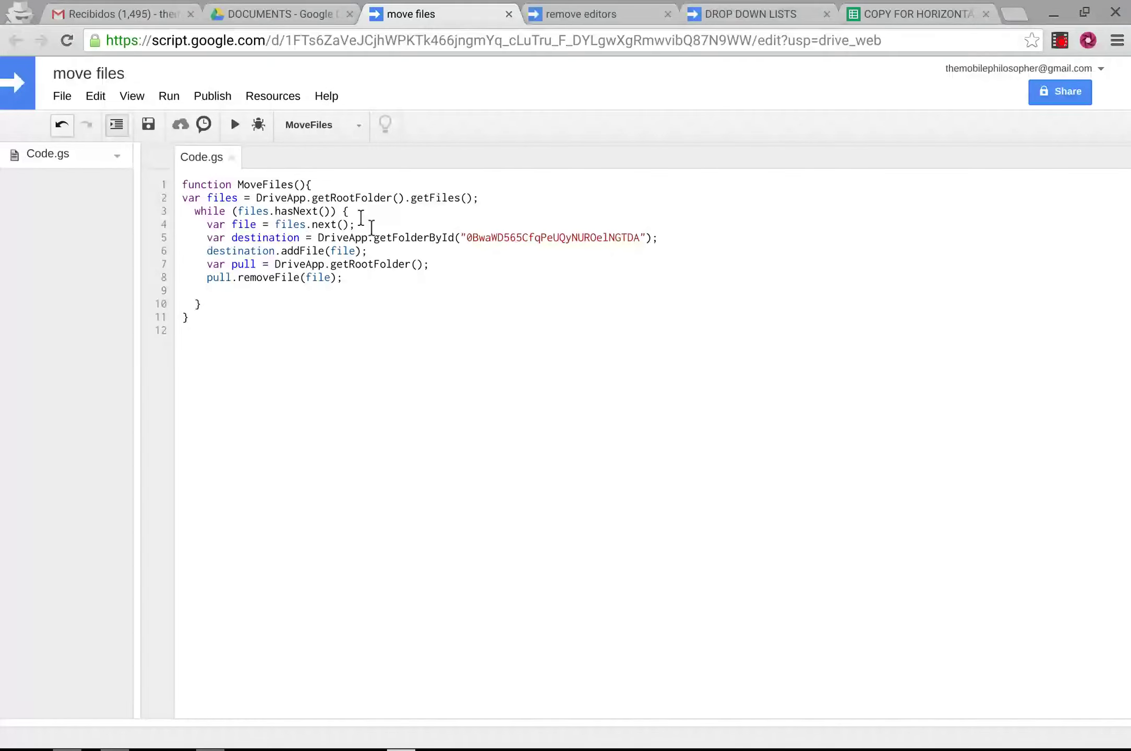
Show the My Drive root, with loose test documents and spreadsheets below the folders.
click(237, 13)
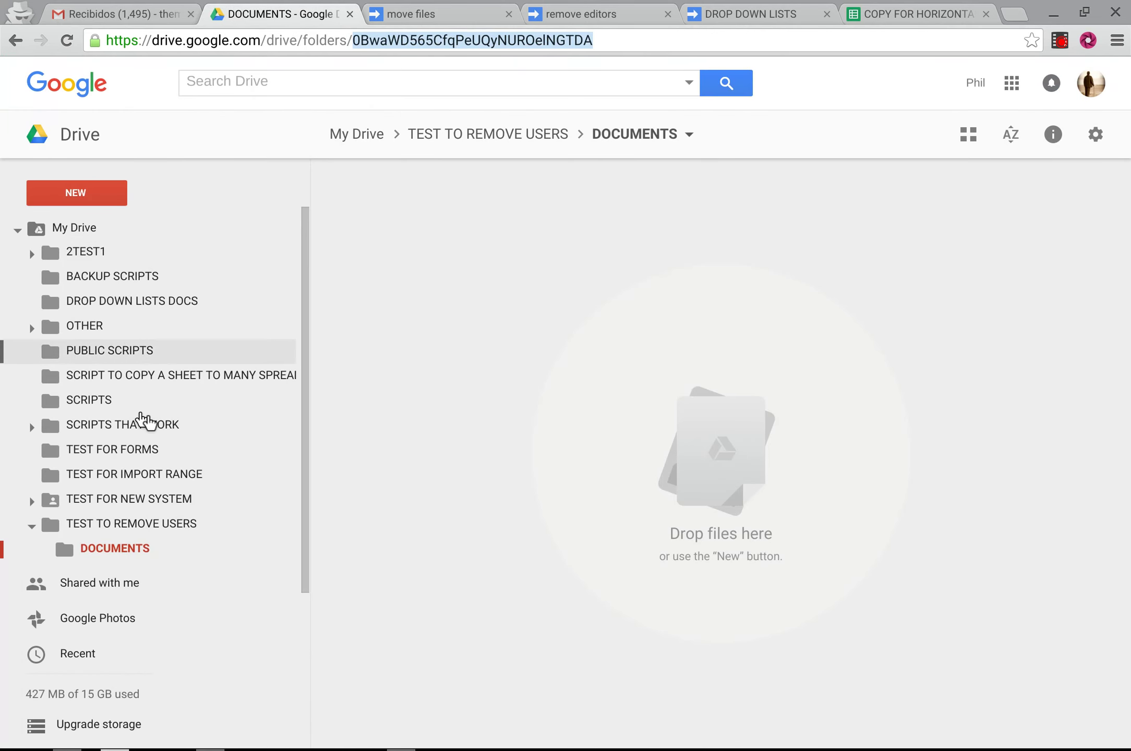
click(74, 230)
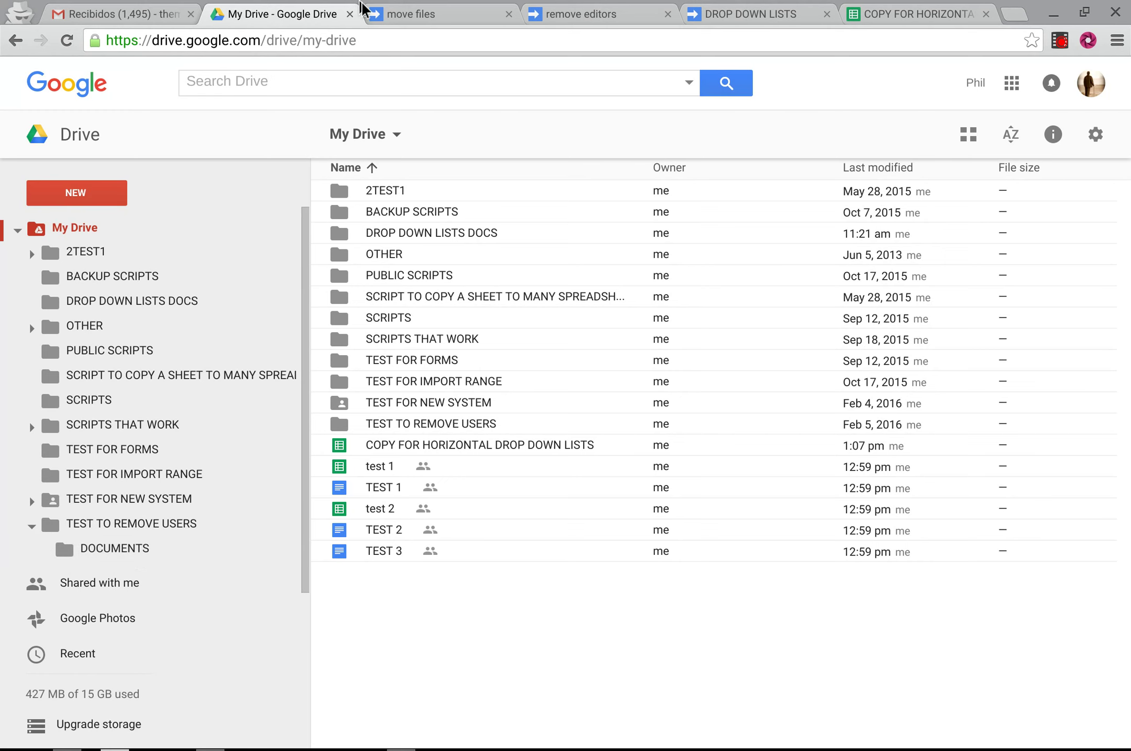
Zoom in on the MoveFiles code and highlight its while loop over the root files.
click(398, 14)
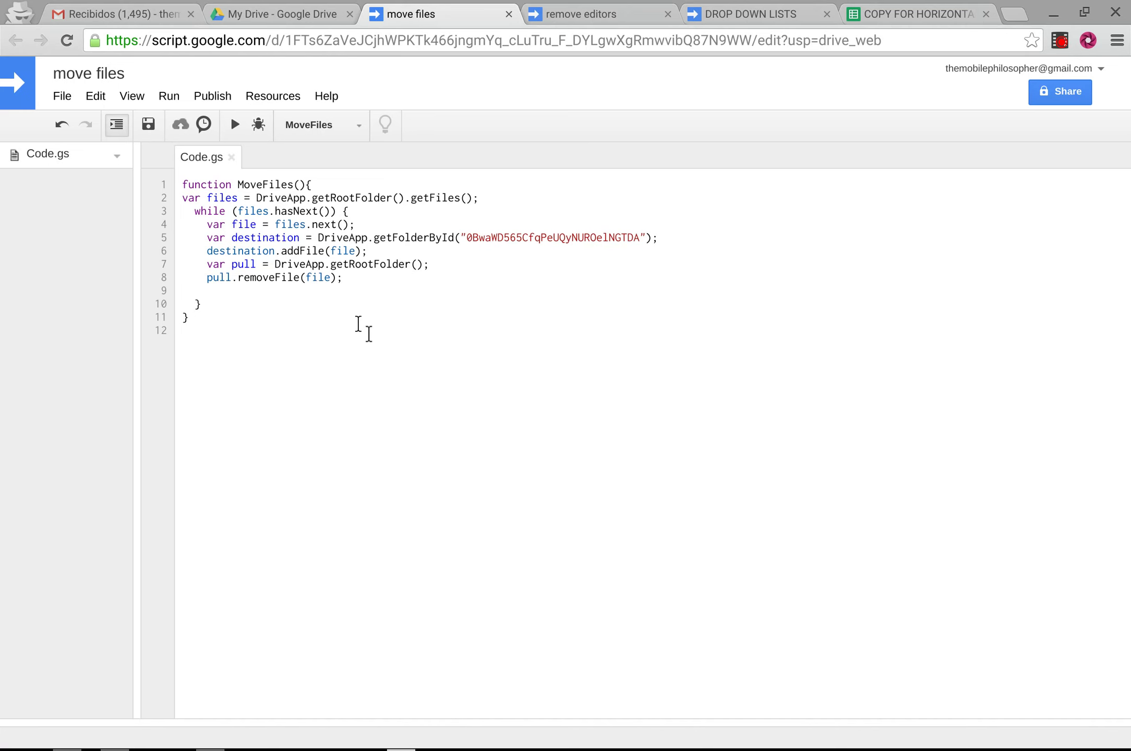
key(ctrl+plus)
key(ctrl+plus)
key(ctrl+plus)
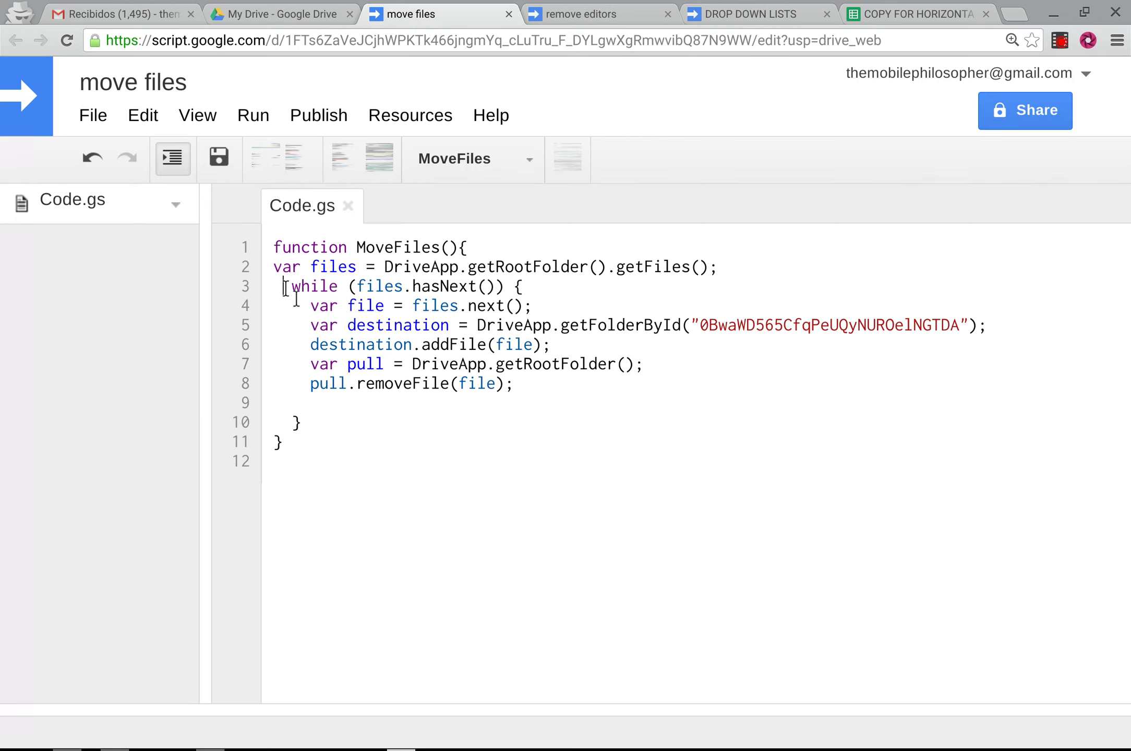
drag(284, 286, 532, 307)
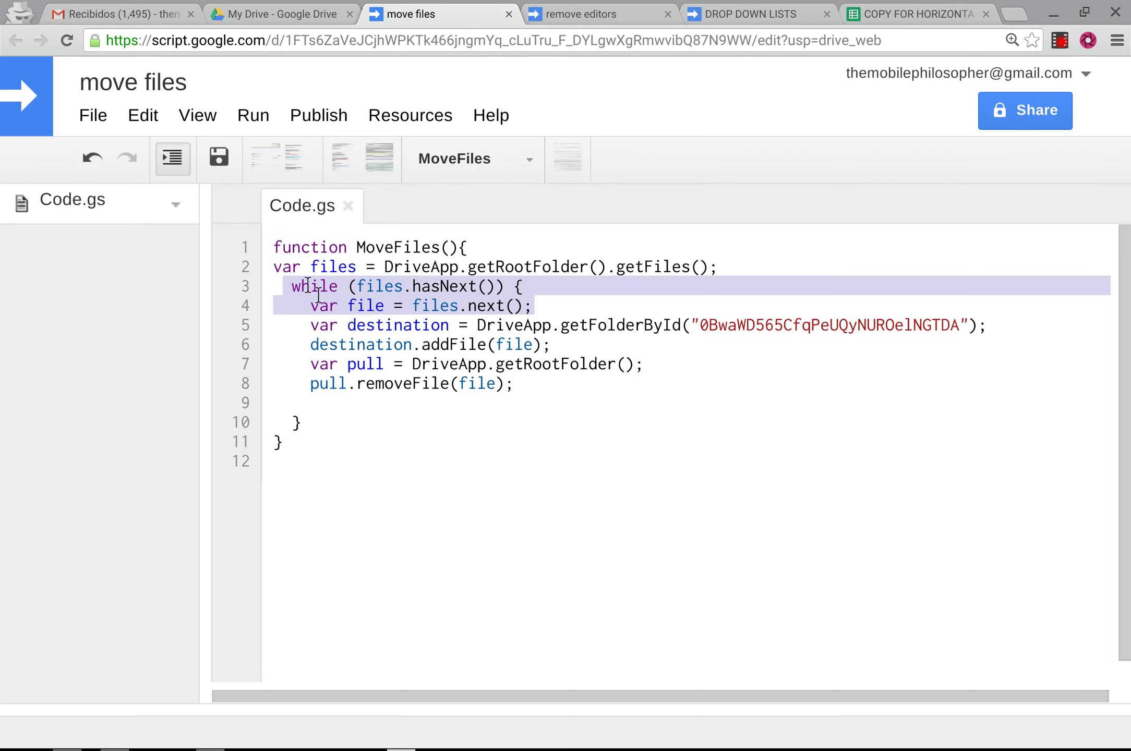
click(398, 311)
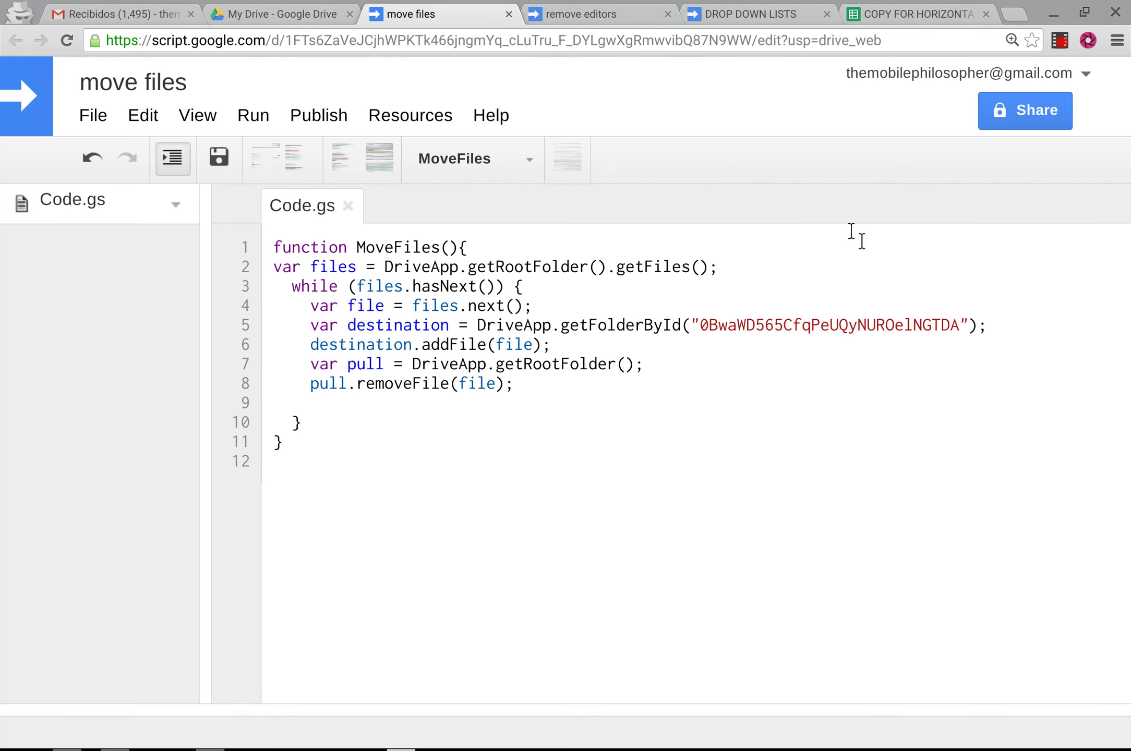
Open the empty DOCUMENTS folder and highlight its folder ID in the address bar.
click(283, 13)
click(119, 562)
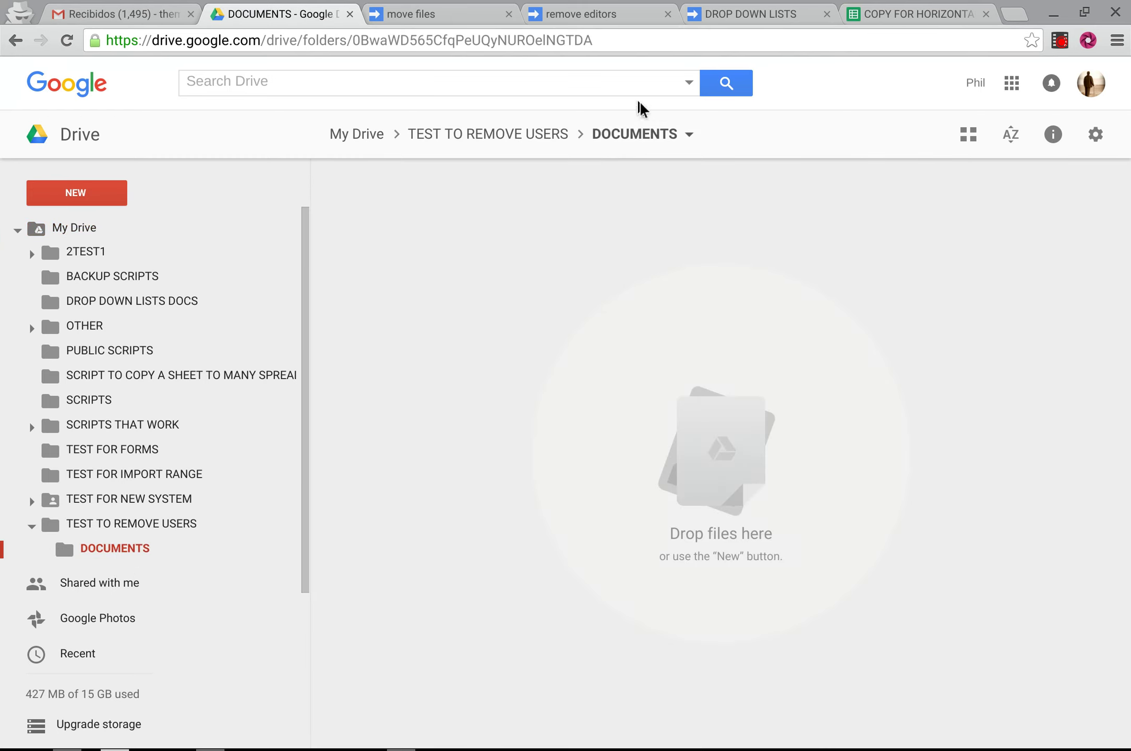
drag(607, 44, 363, 44)
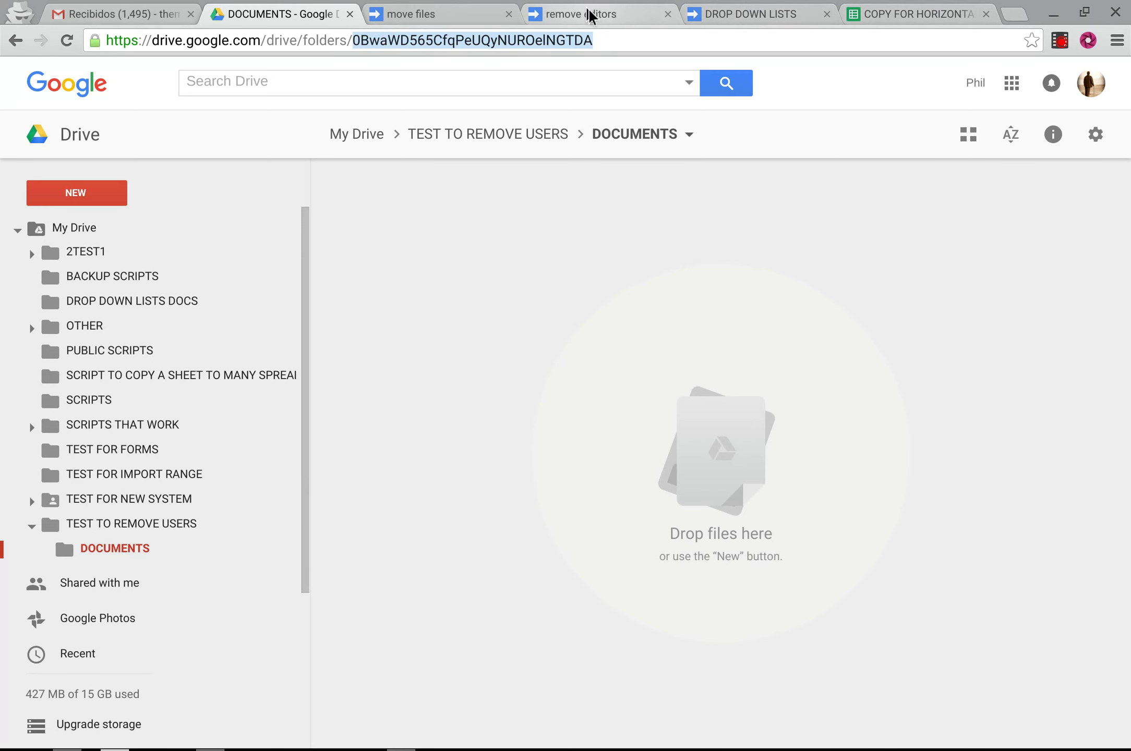
click(457, 13)
Point out the destination folder ID and root-removal lines in MoveFiles, then reset the zoom.
click(966, 323)
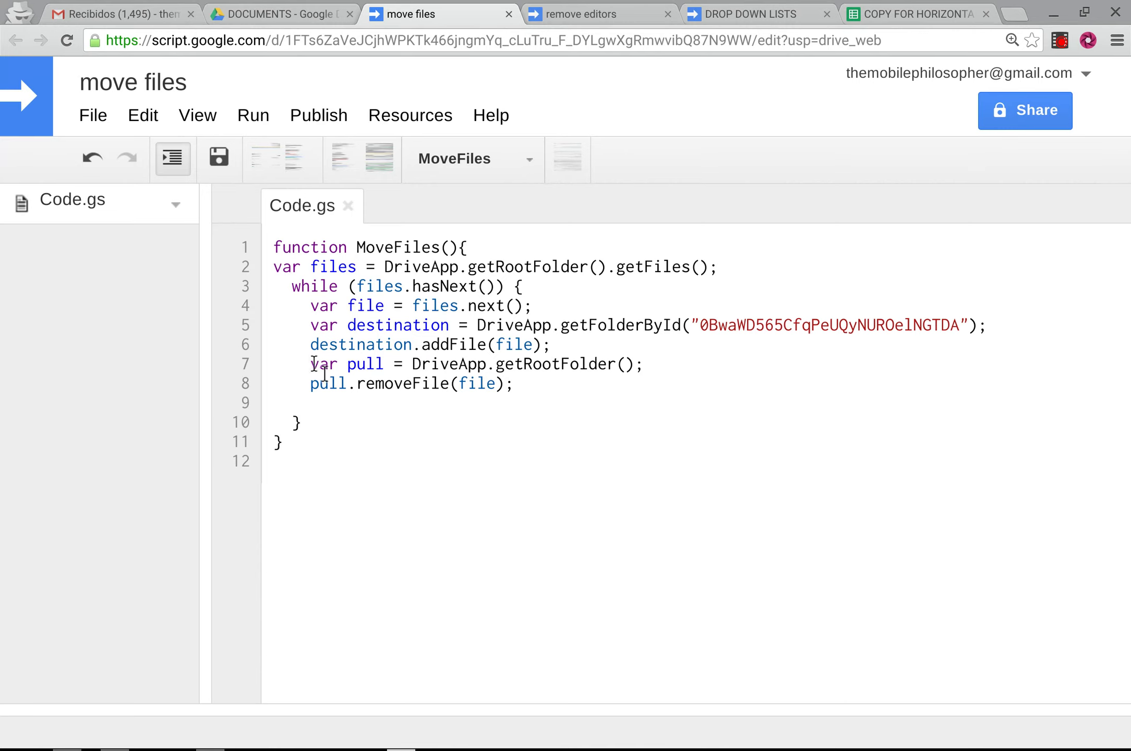
drag(311, 366, 540, 398)
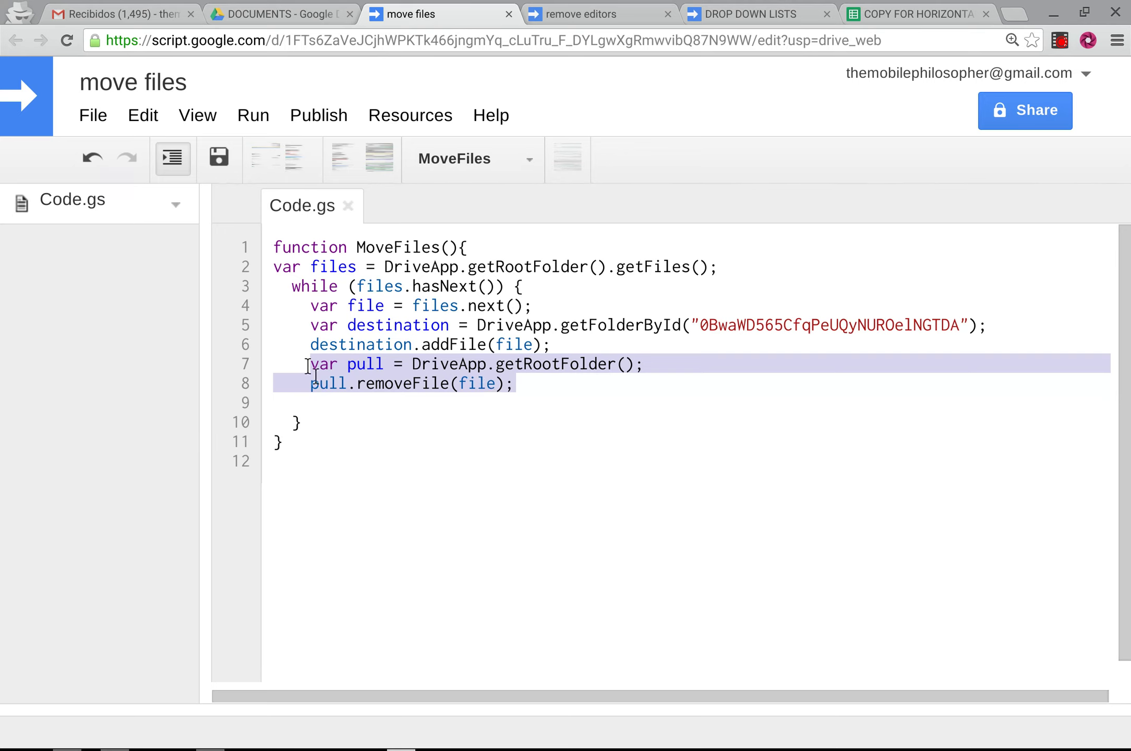
click(456, 386)
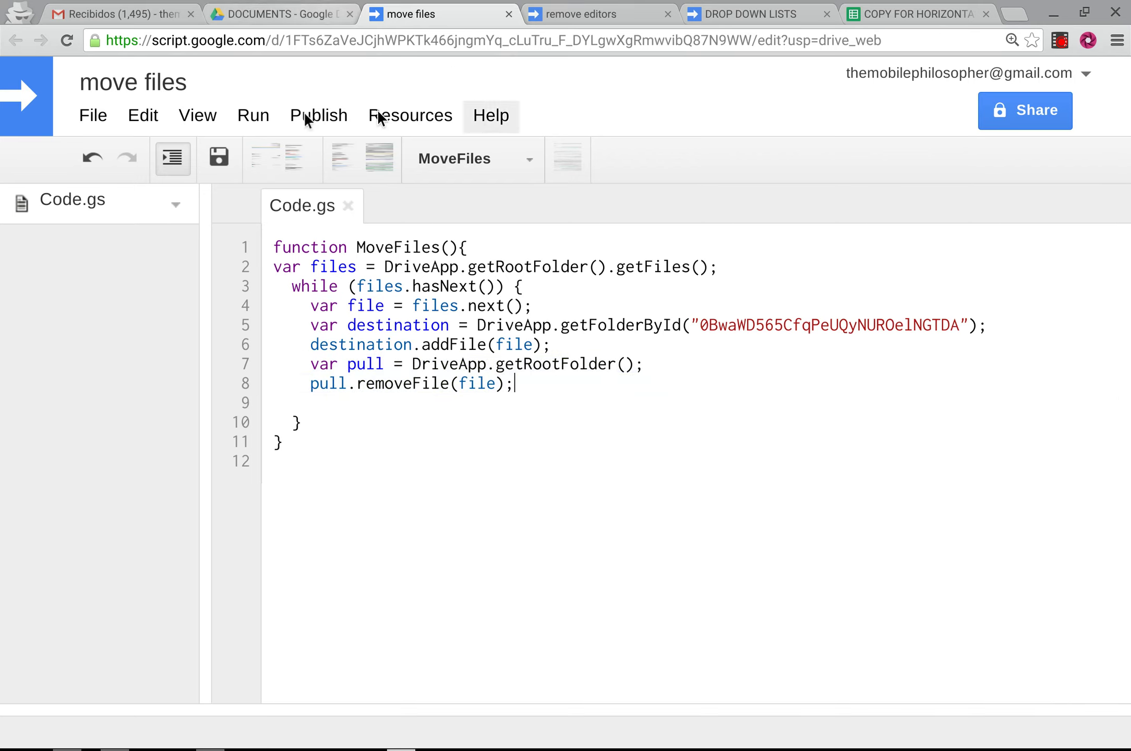
key(ctrl+0)
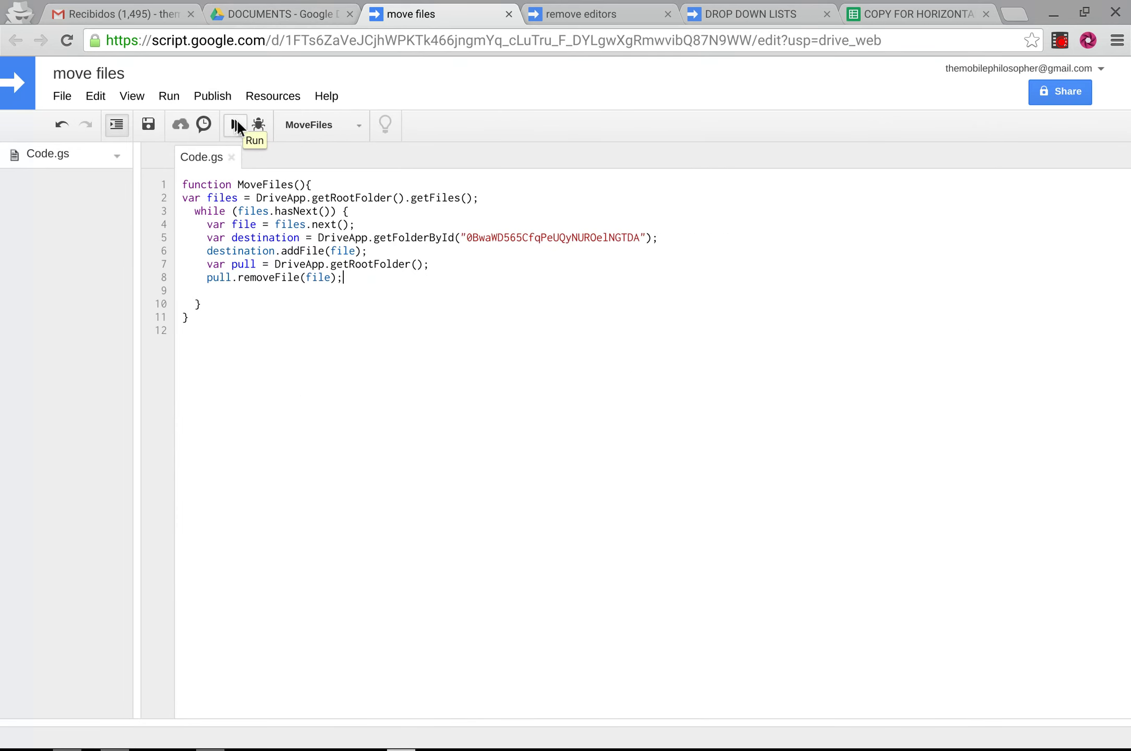
Check the My Drive root files, then run the MoveFiles function.
click(256, 13)
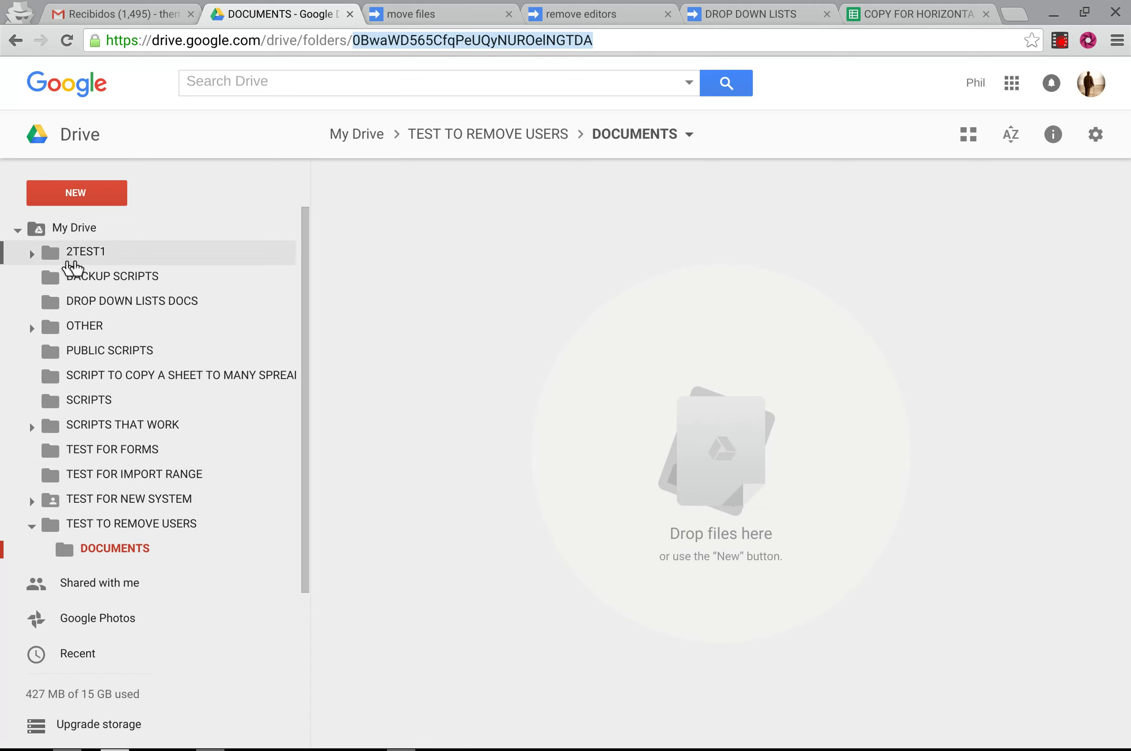
click(74, 227)
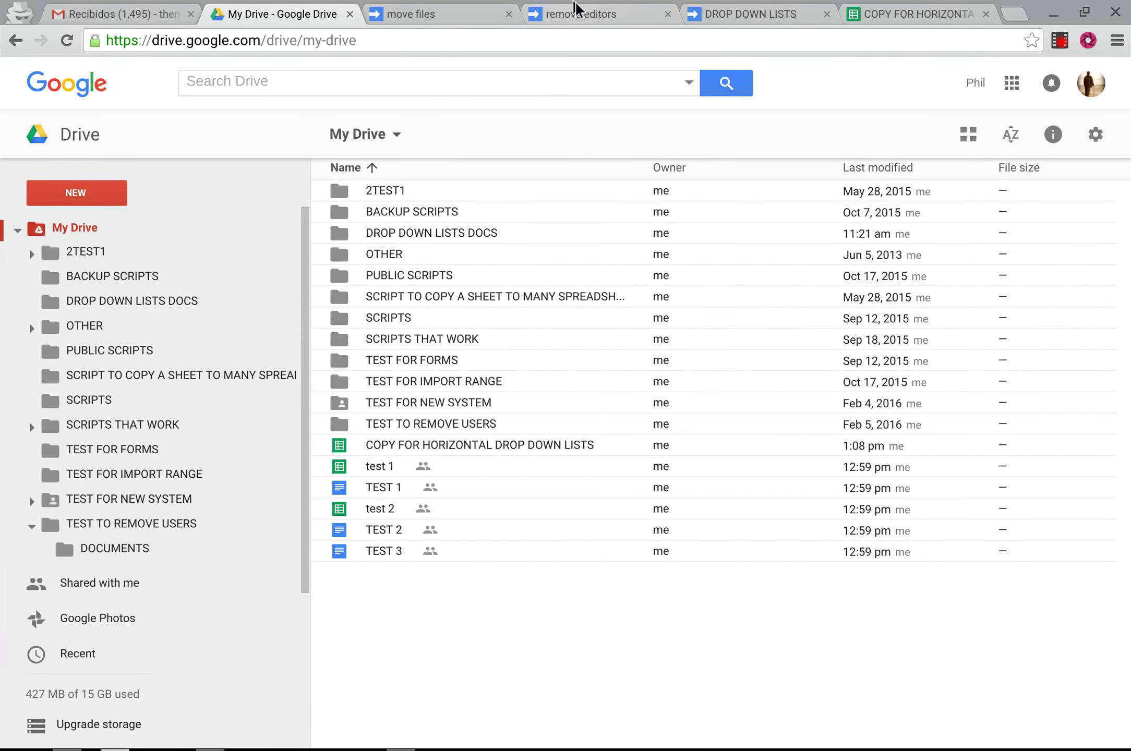
click(433, 14)
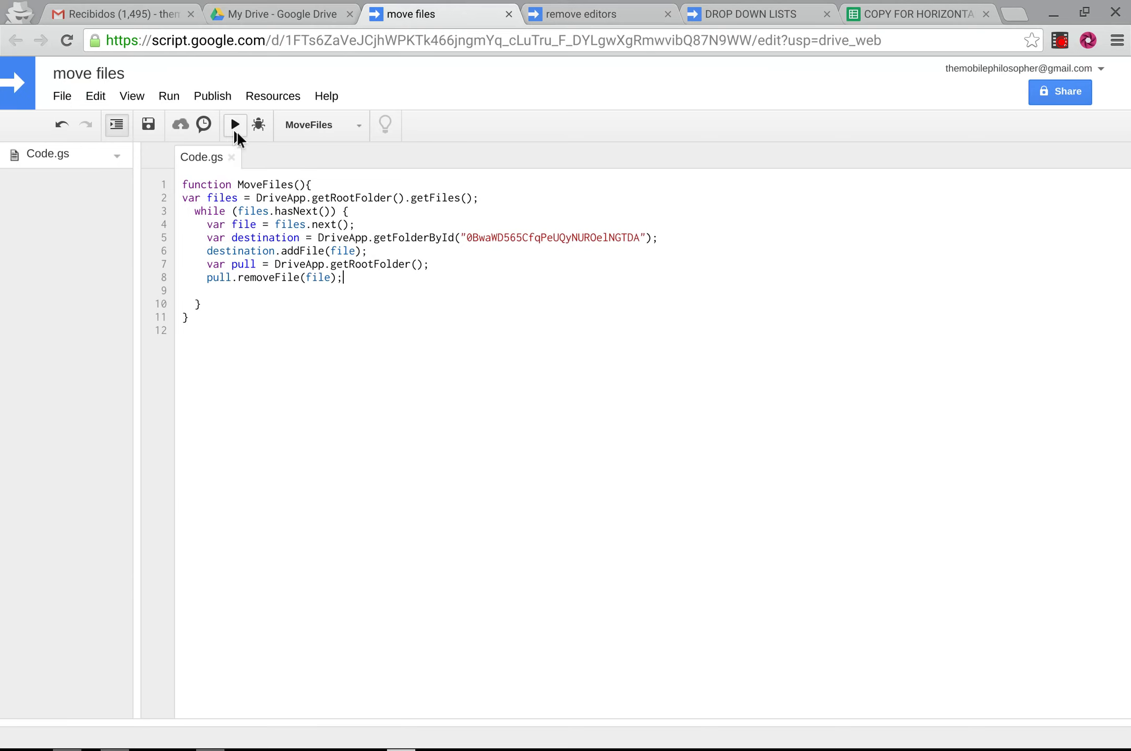
click(236, 125)
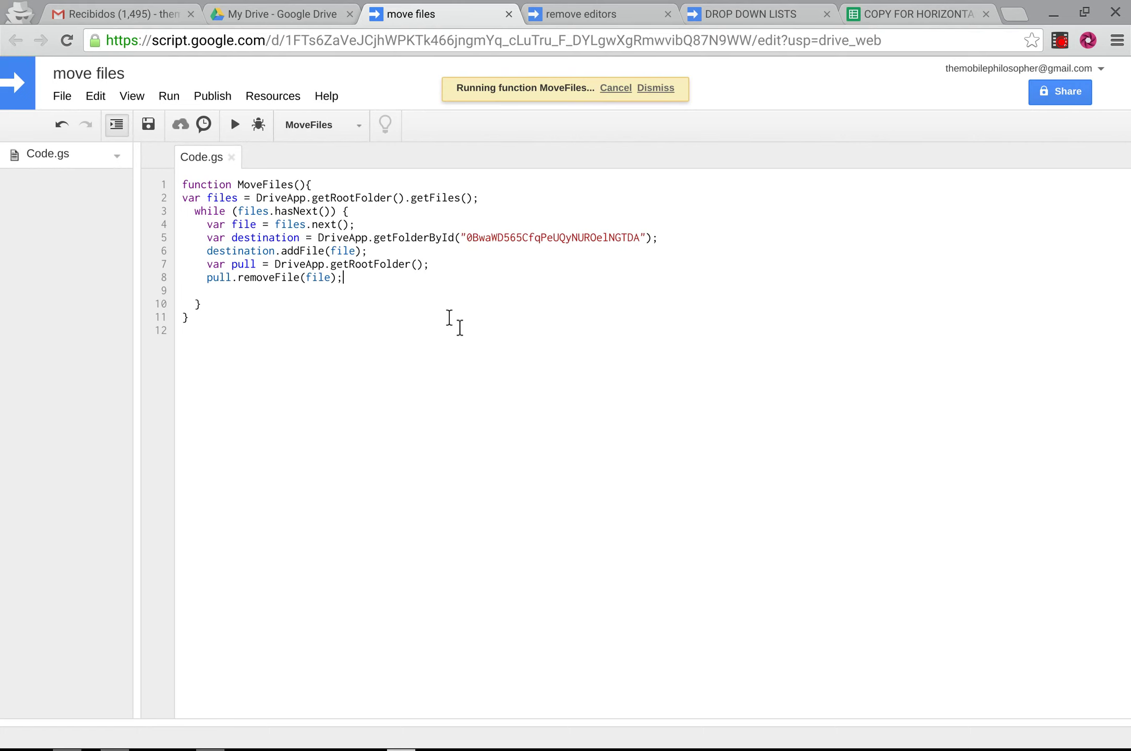
click(294, 9)
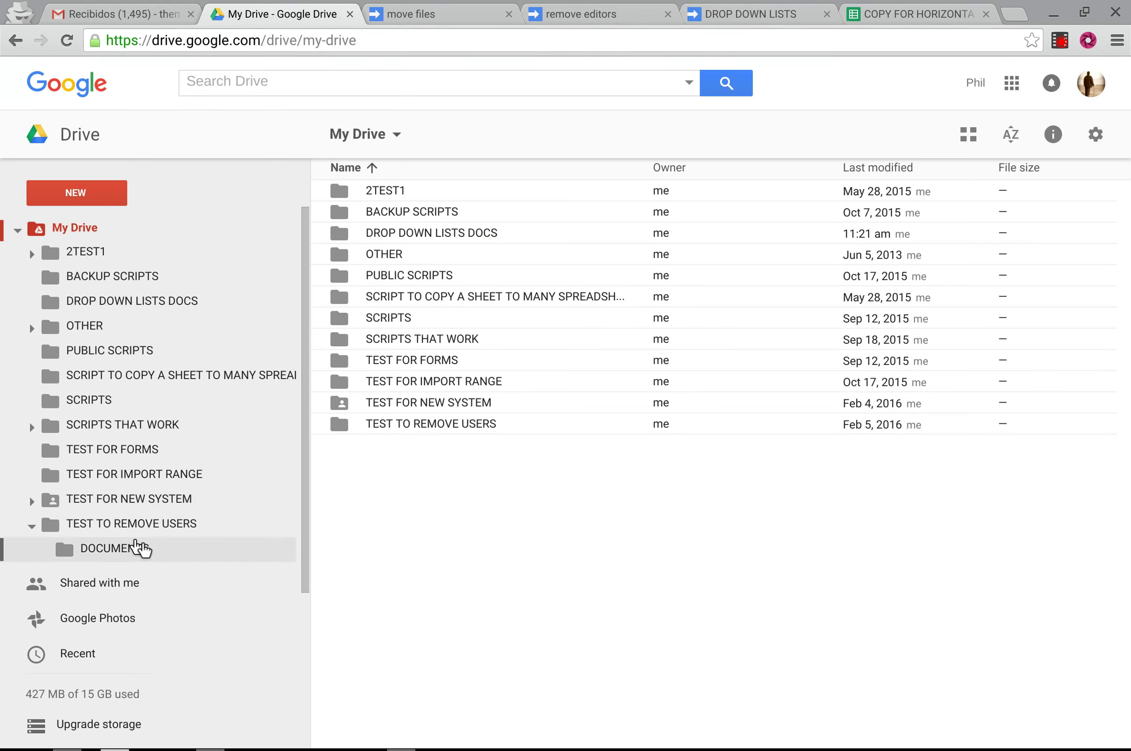
Verify DOCUMENTS holds the six moved files, selecting the test 1 spreadsheet.
click(141, 549)
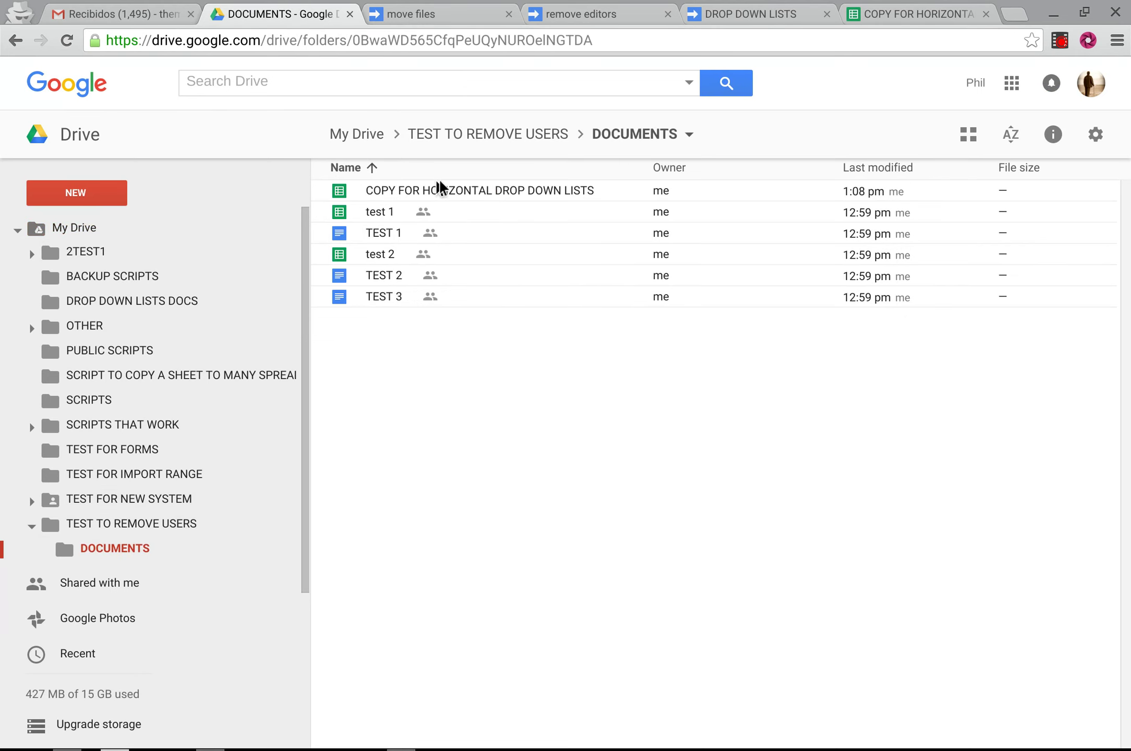
click(430, 13)
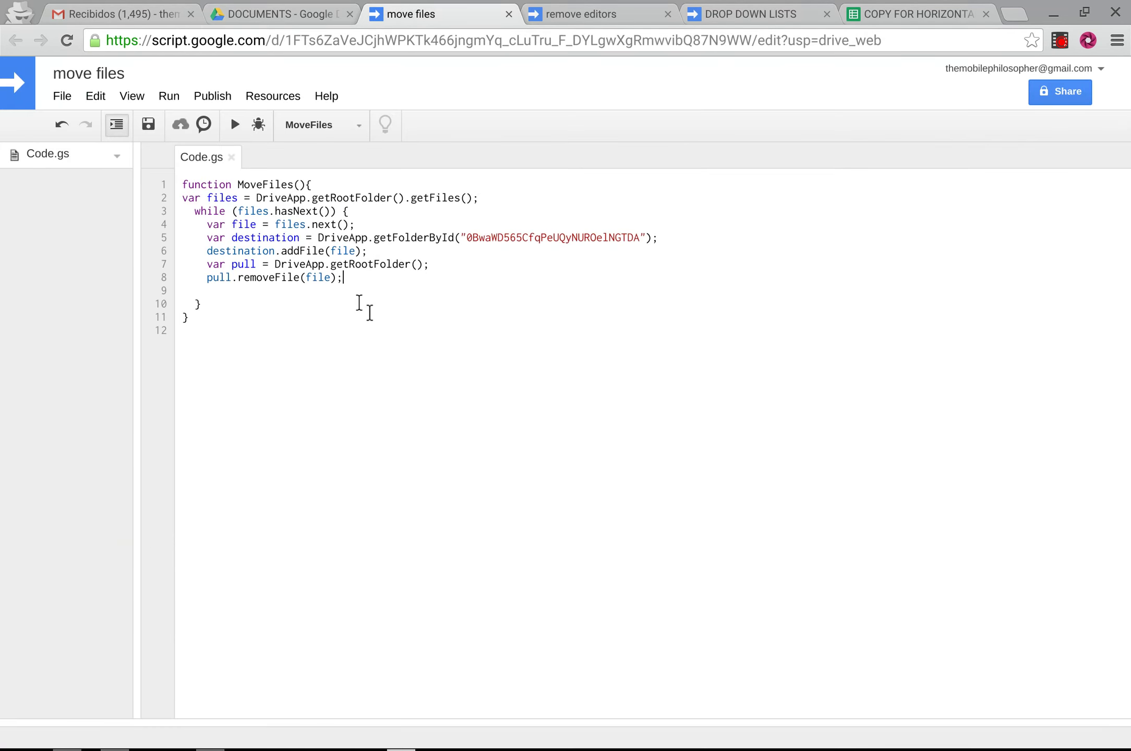
click(296, 14)
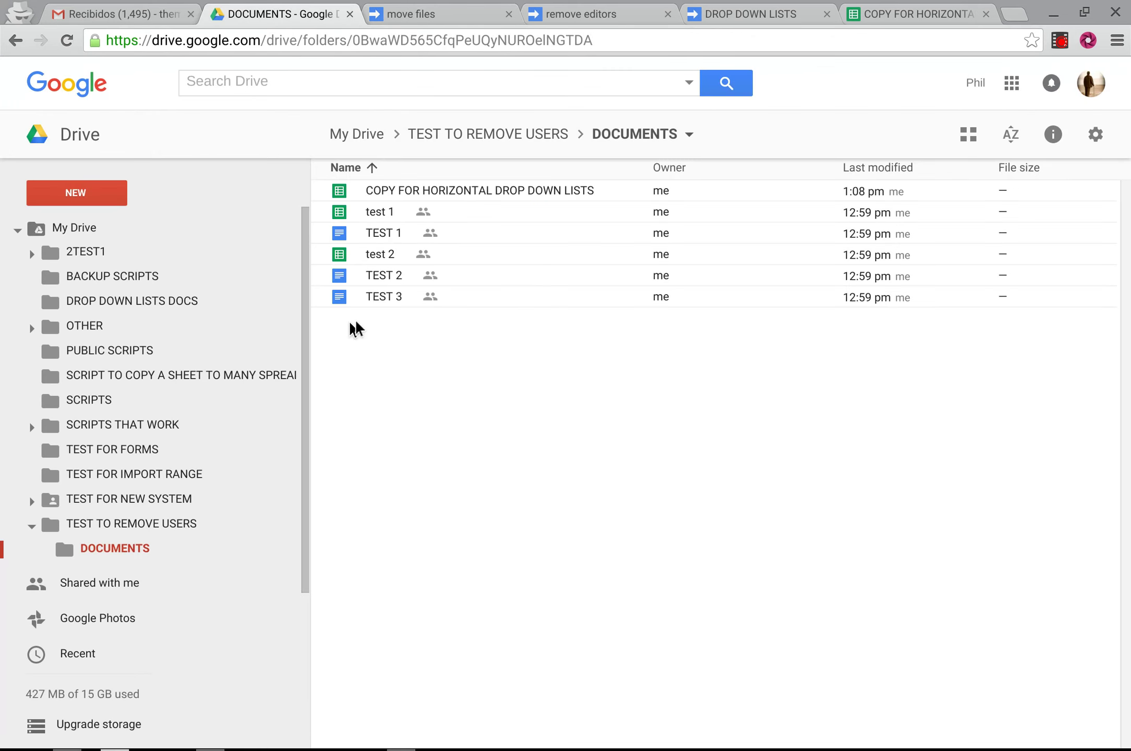
click(371, 212)
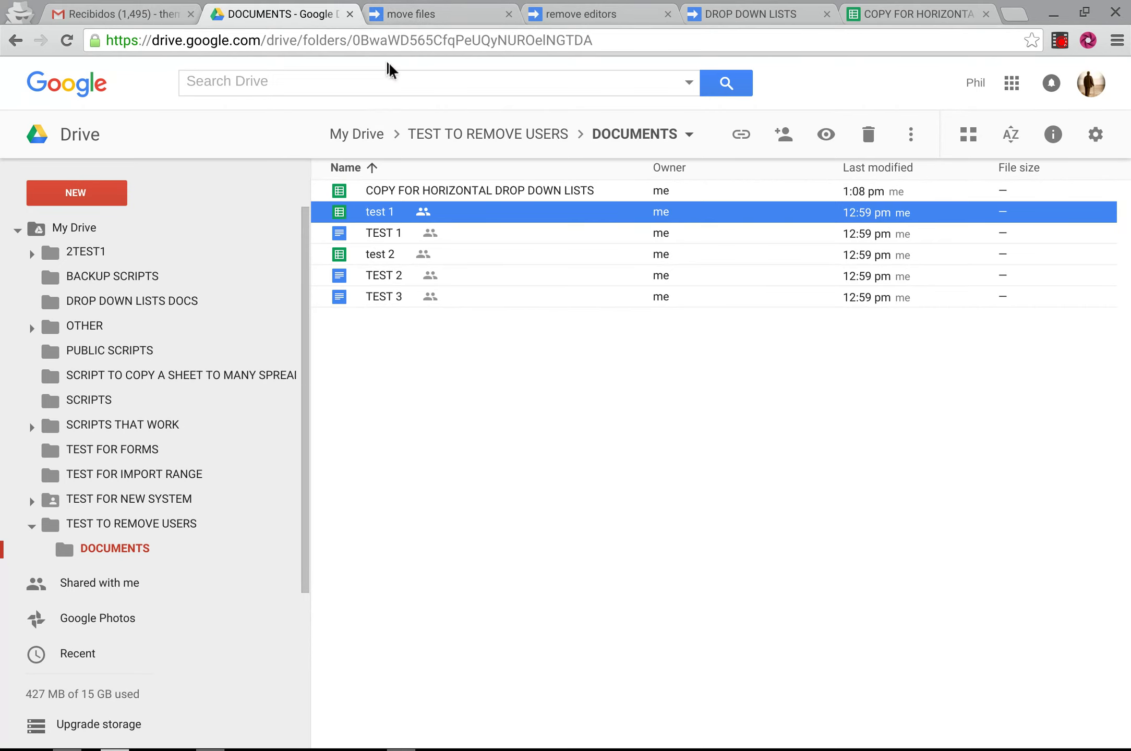
click(393, 16)
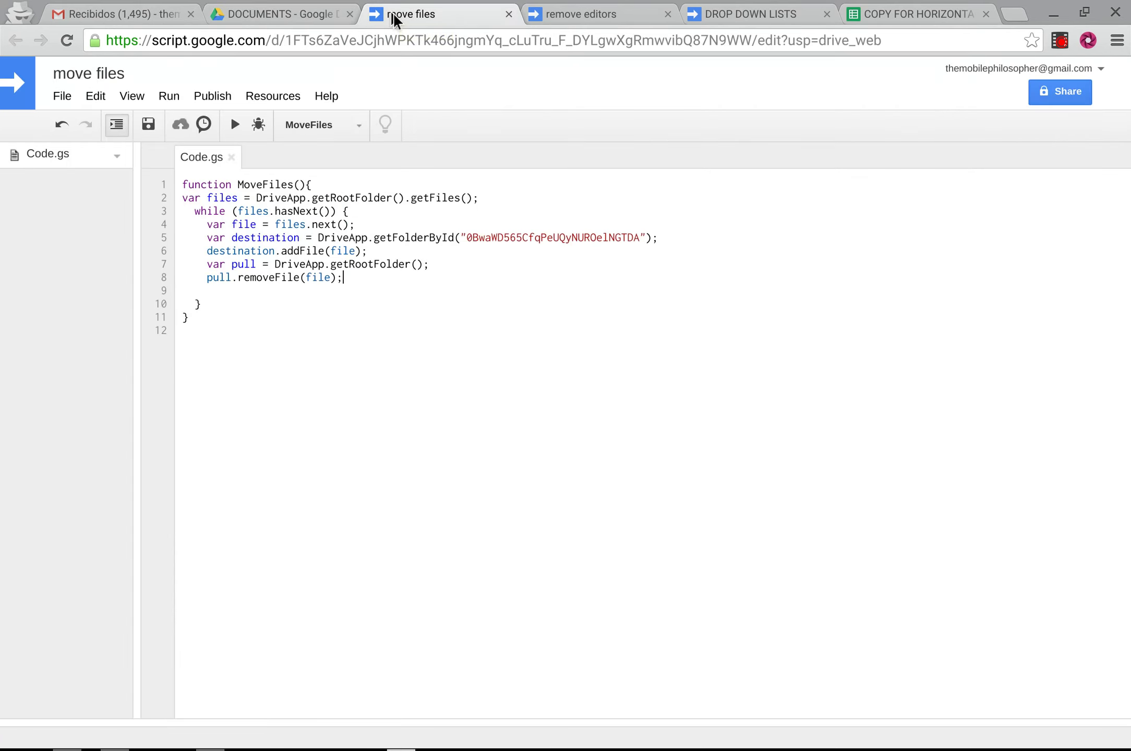